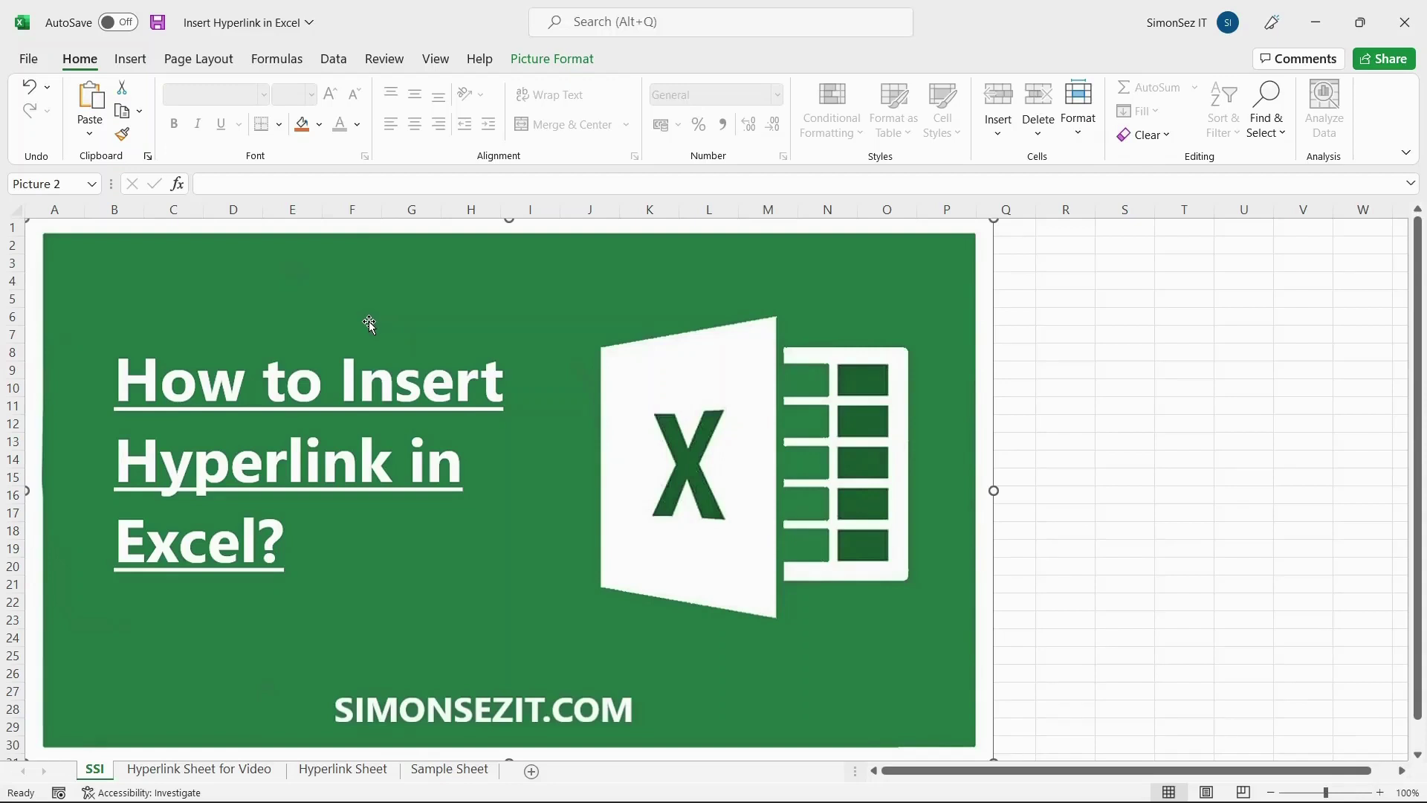
Switch to the 'Hyperlink Sheet for Video' worksheet tab
click(184, 767)
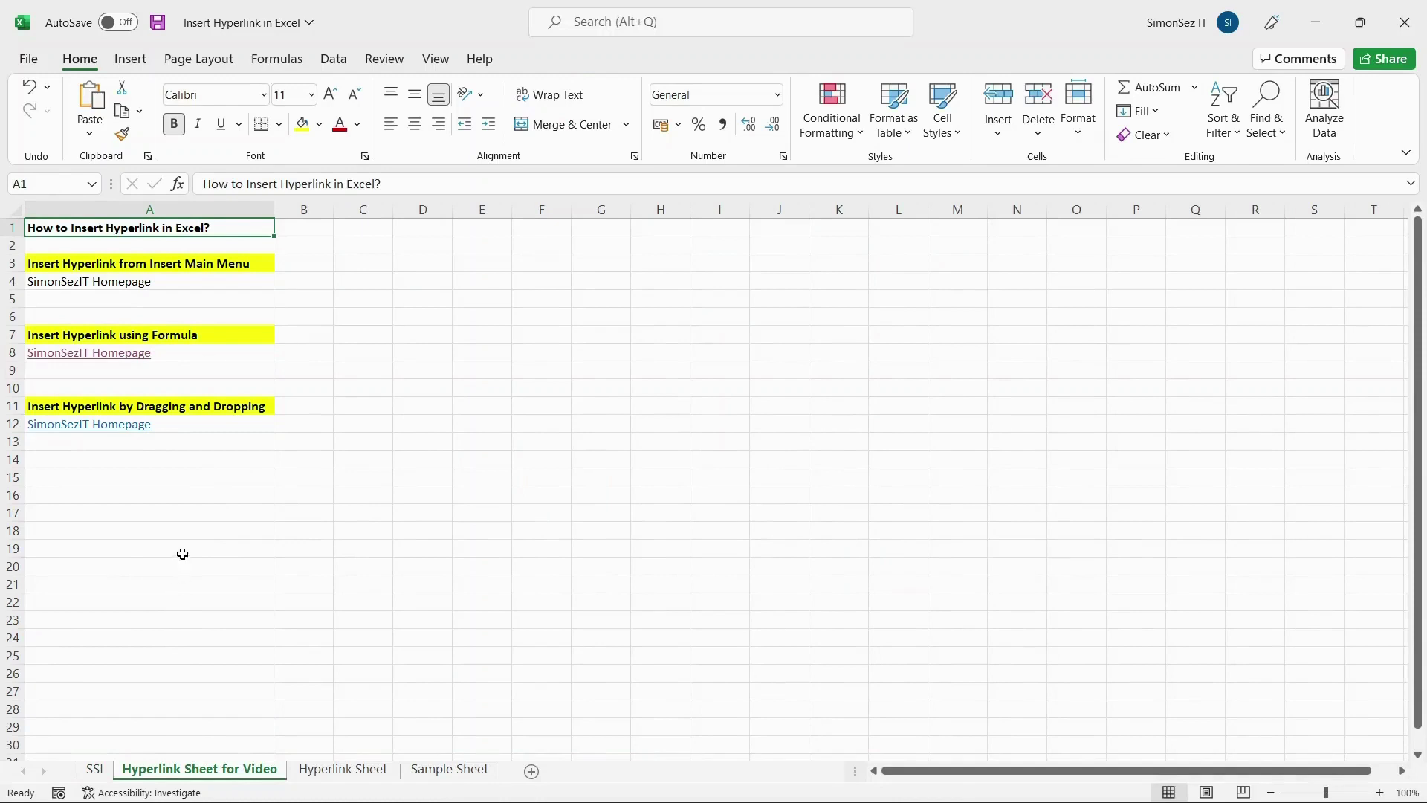
Select the SimonSezIT Homepage text in A4 and show the Insert ribbon
click(254, 263)
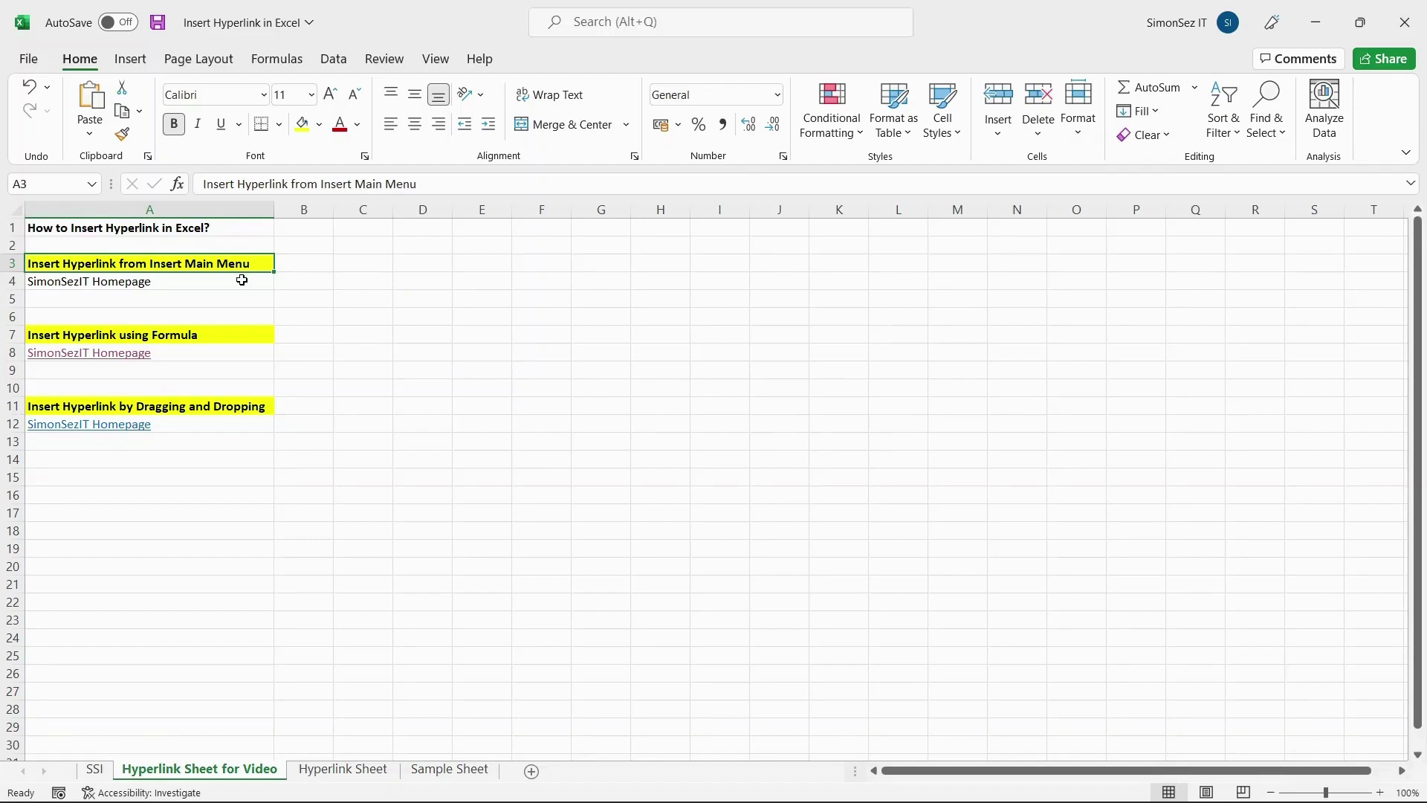
click(240, 281)
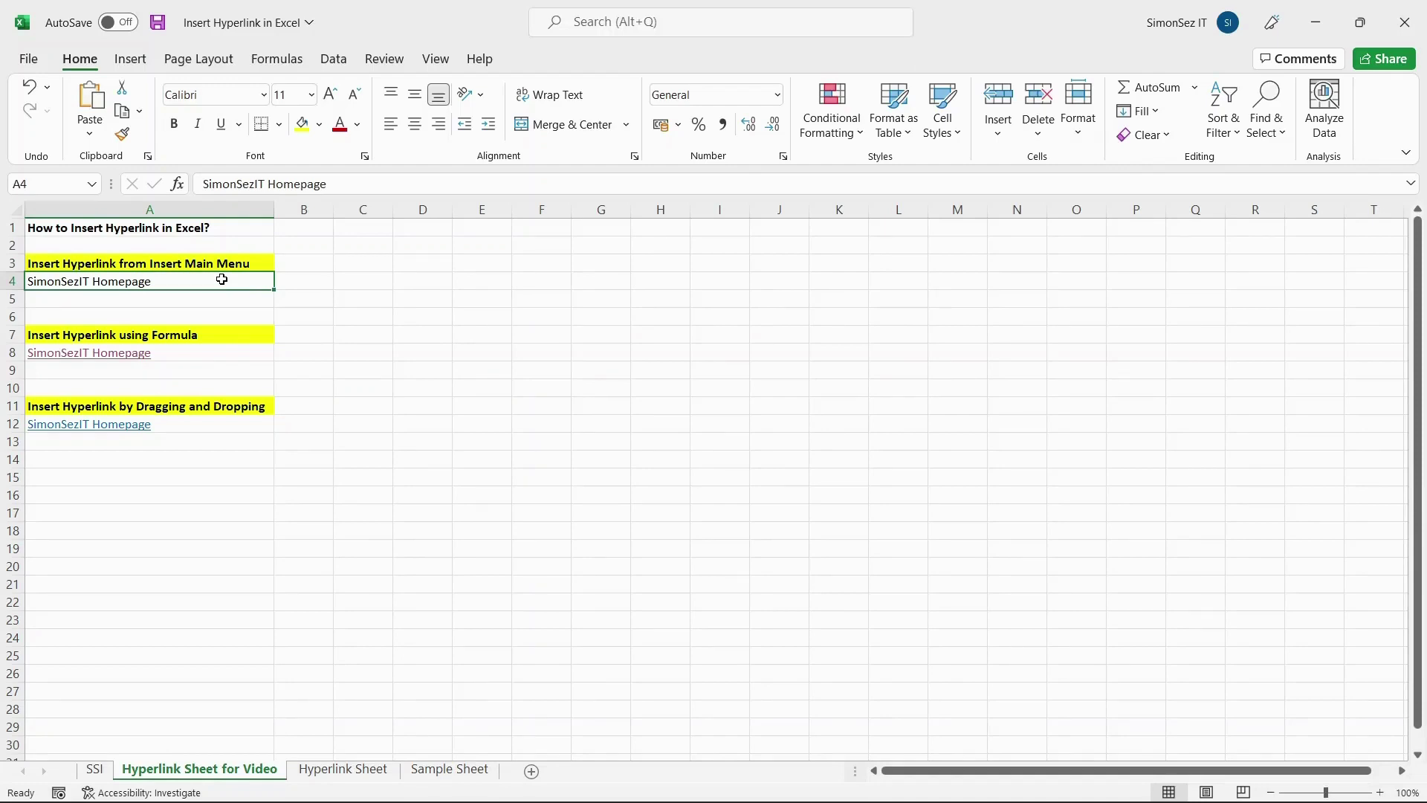
click(139, 62)
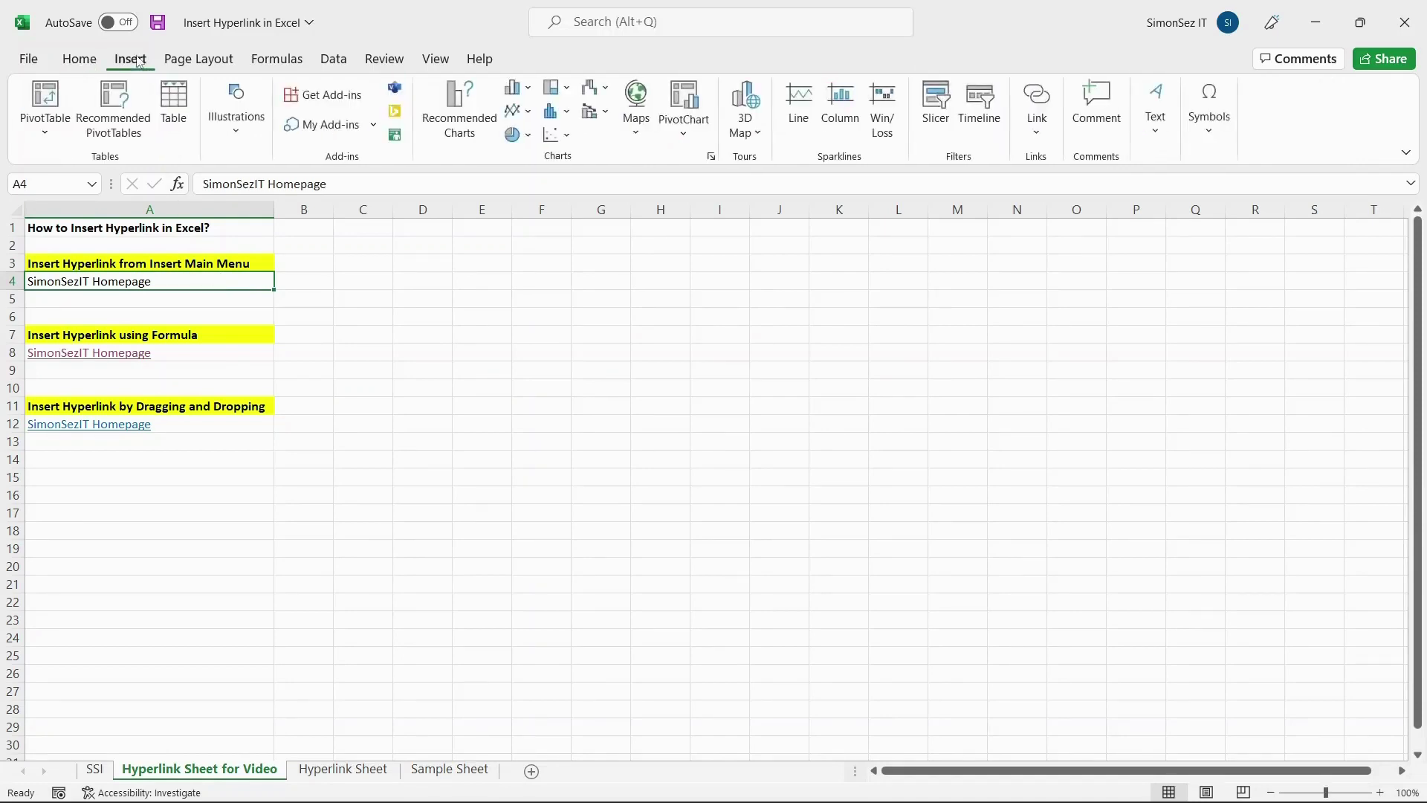
Open Insert Hyperlink for A4, review each Link to option, and choose Existing File or Web Page
click(1040, 102)
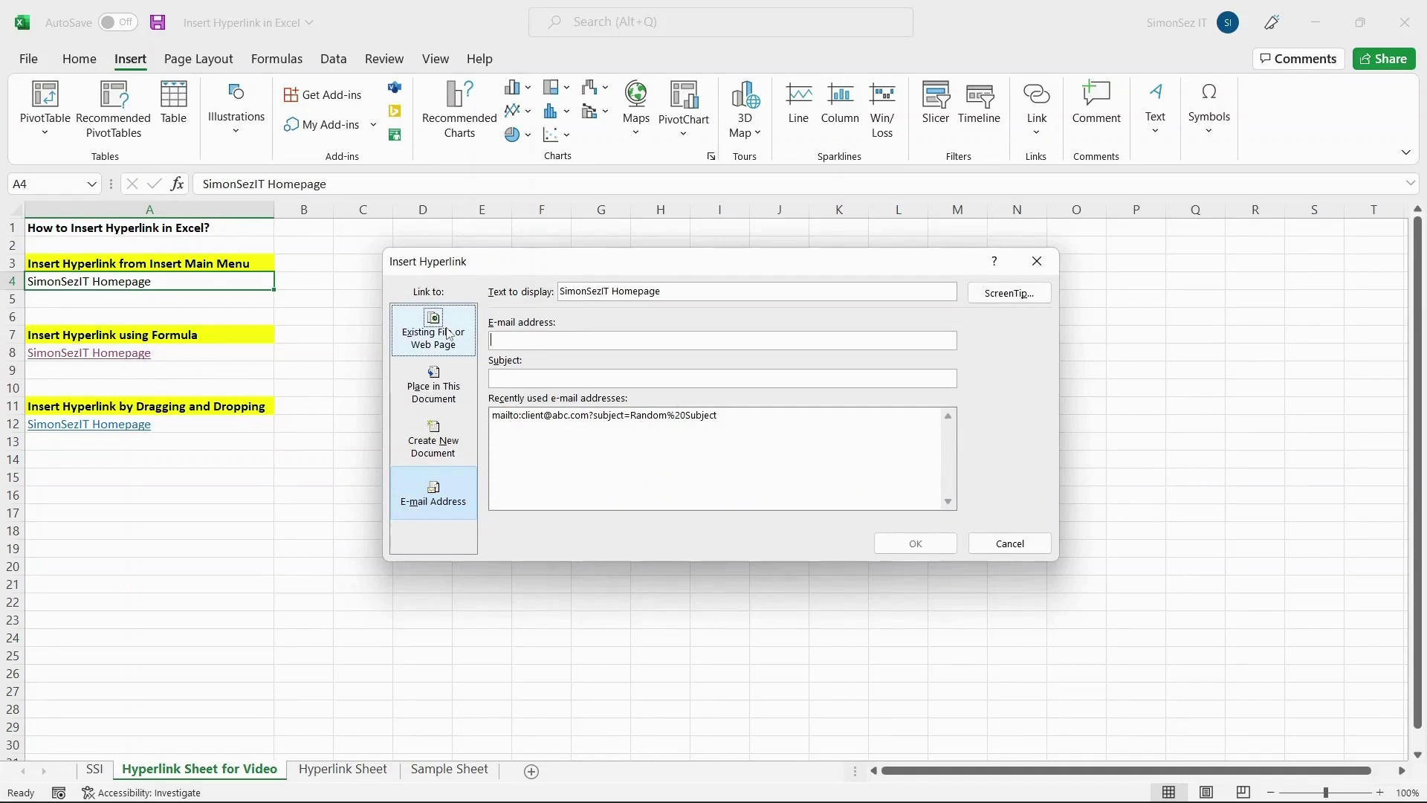
click(448, 335)
click(450, 389)
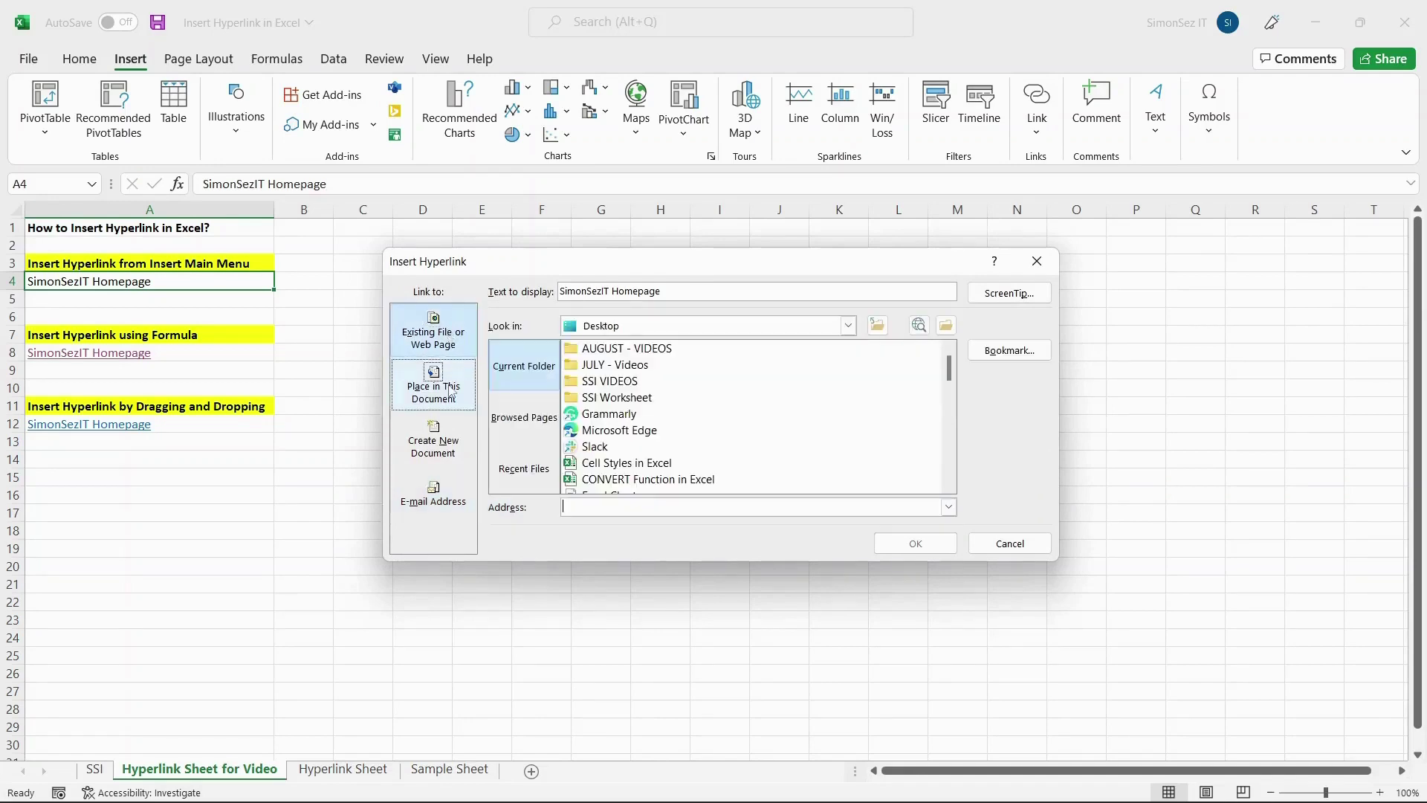
click(446, 443)
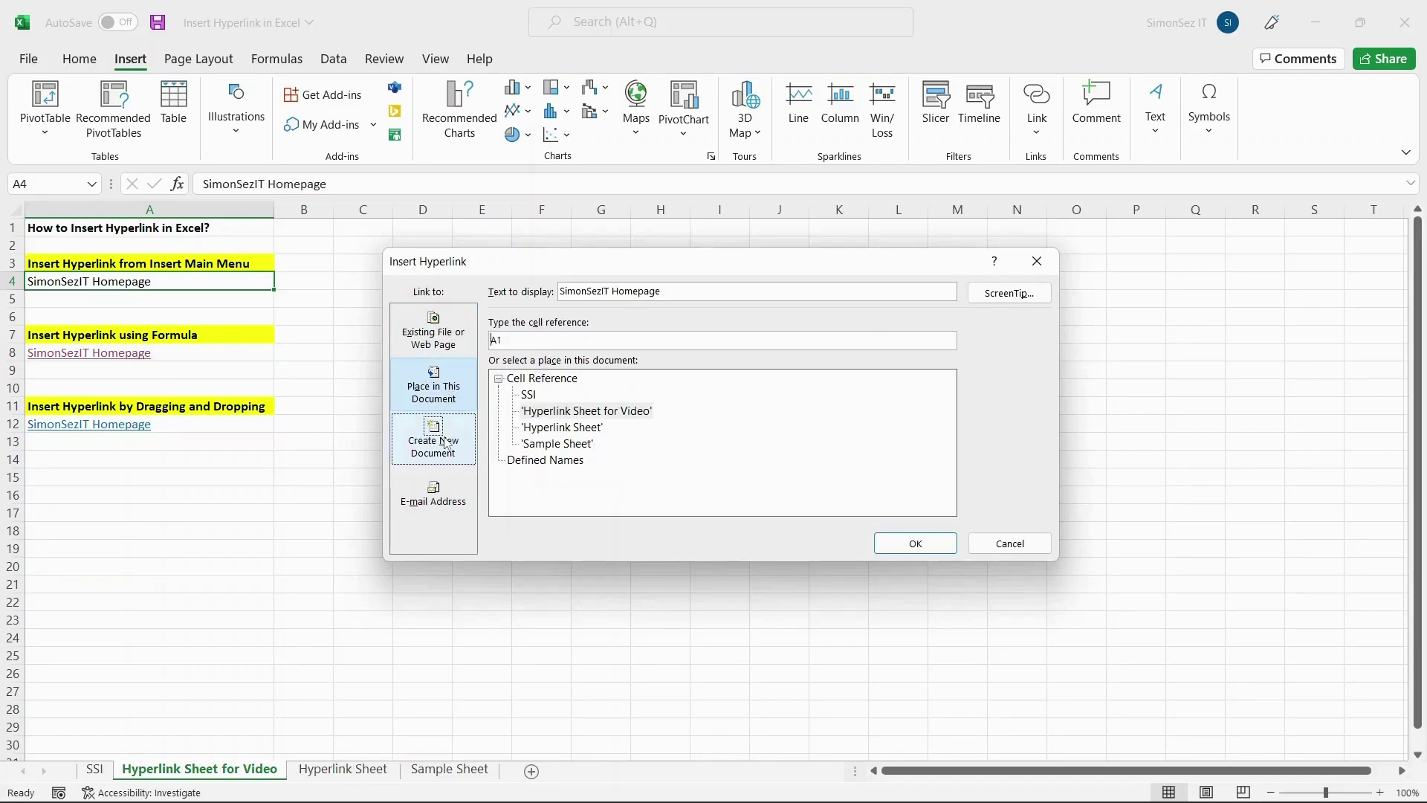
click(446, 488)
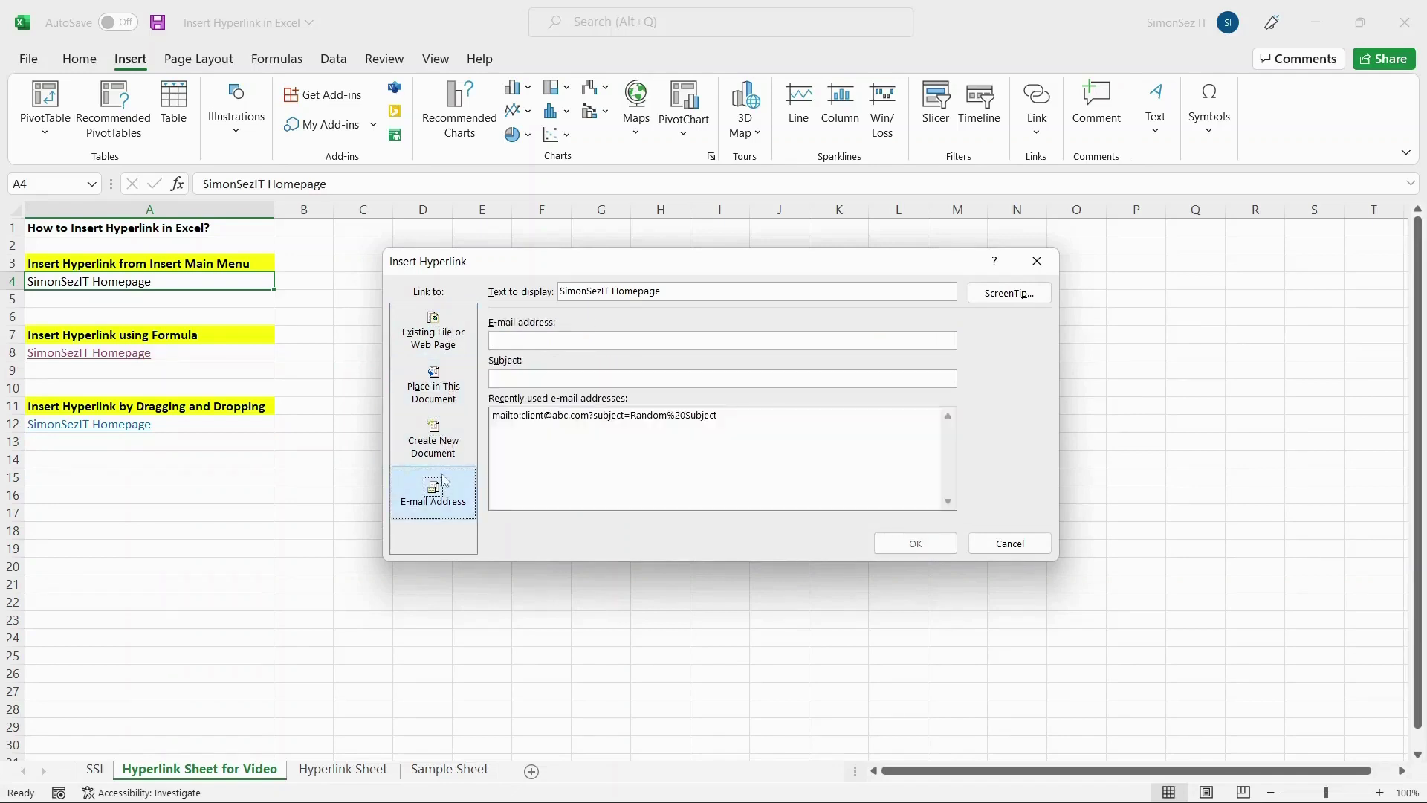
click(441, 338)
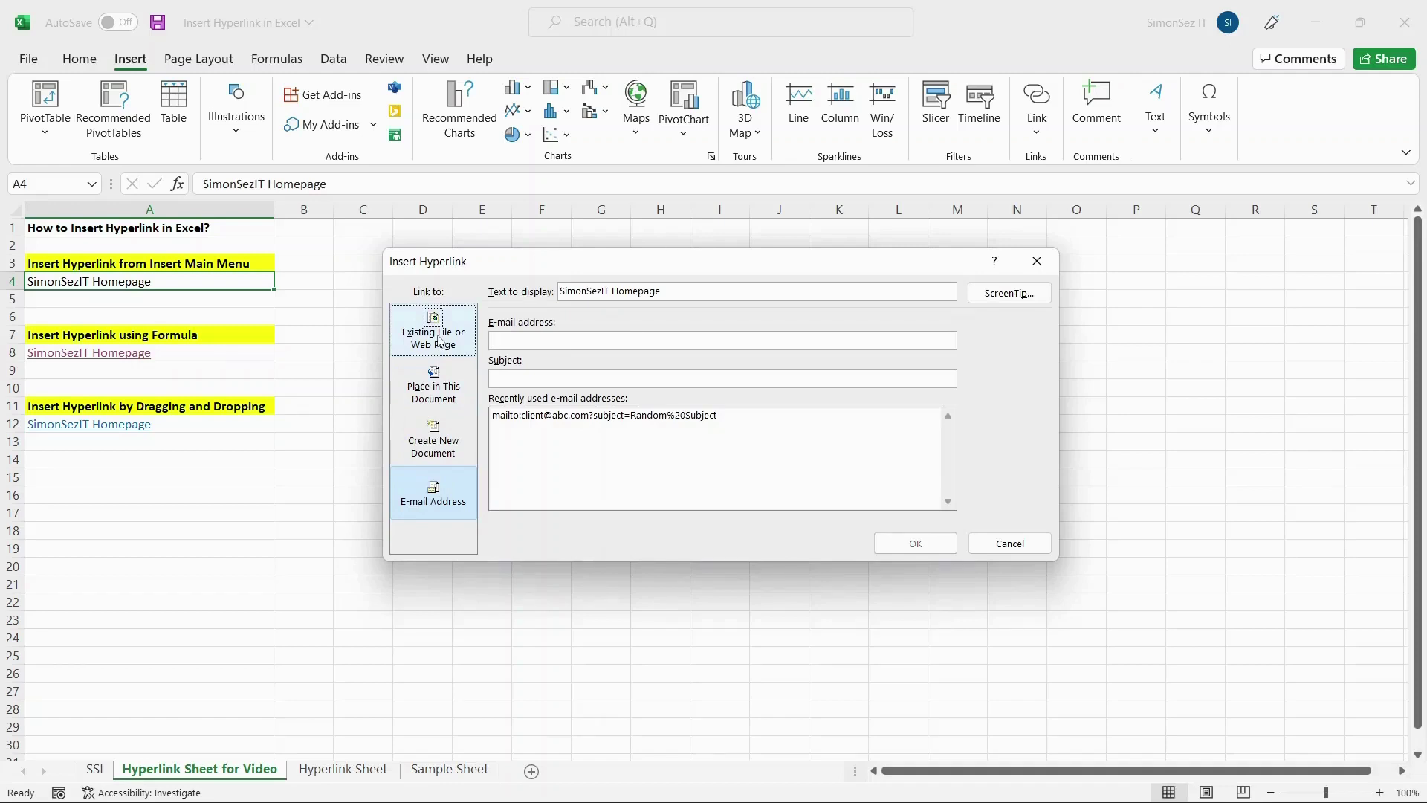
click(441, 340)
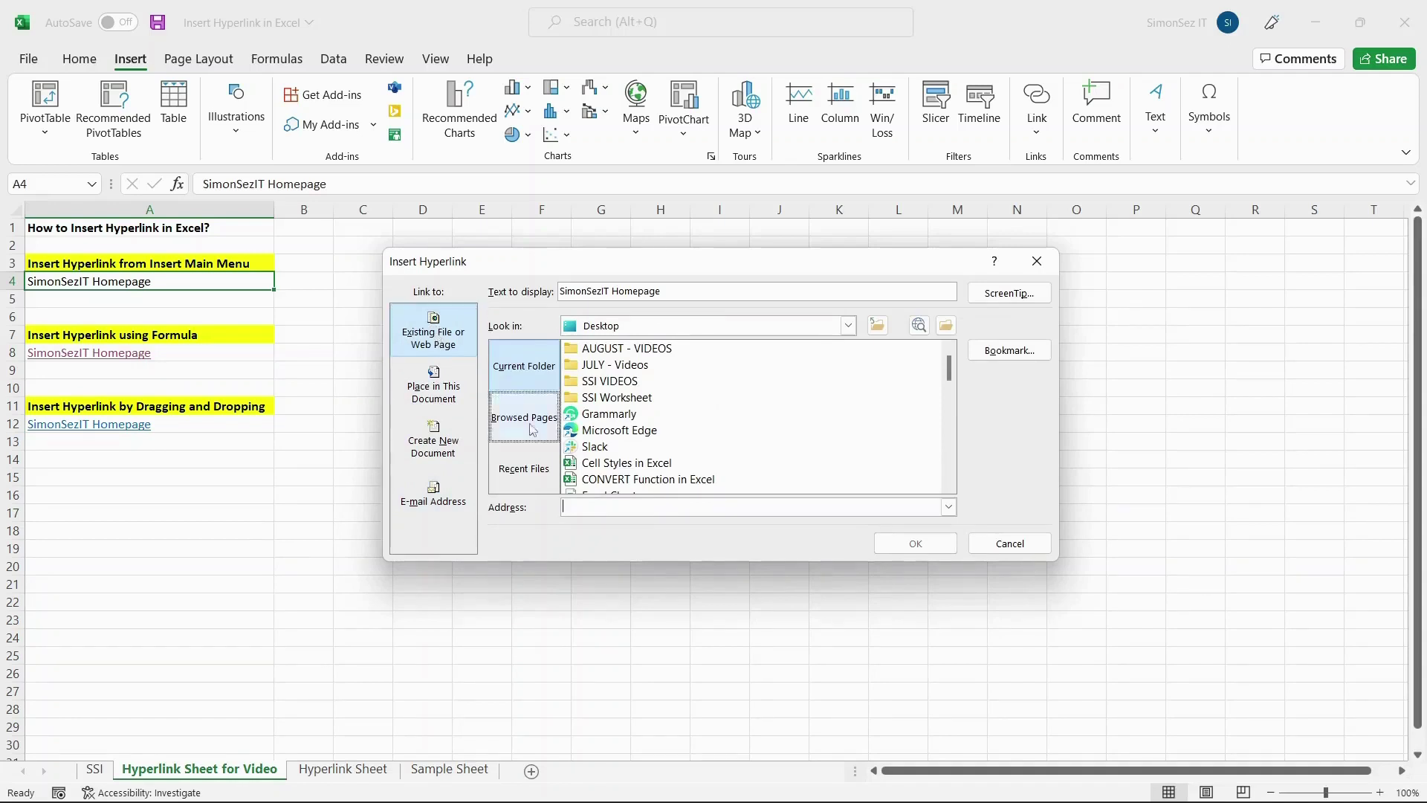
text(https://www.simonsezit.com/)
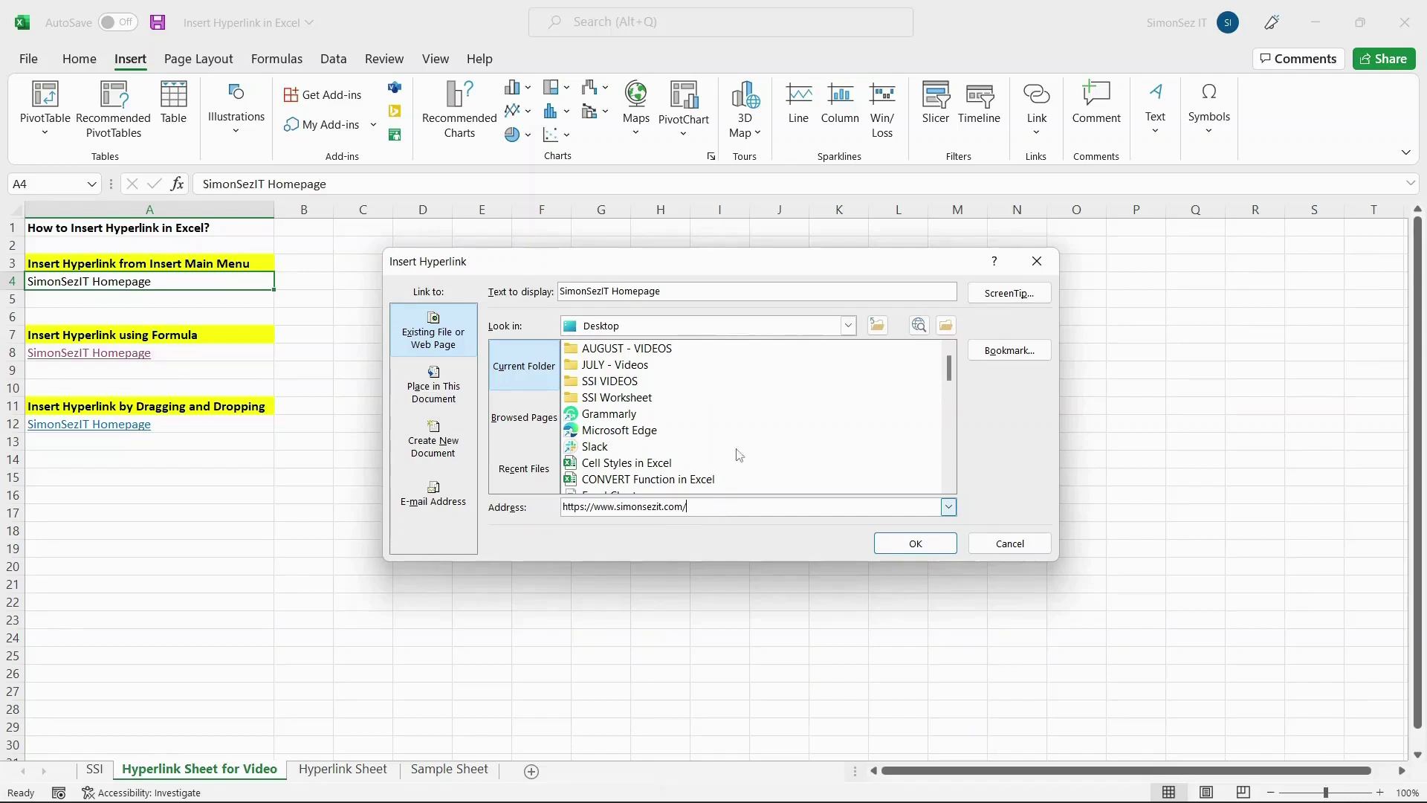
drag(691, 290, 556, 292)
click(673, 291)
click(915, 543)
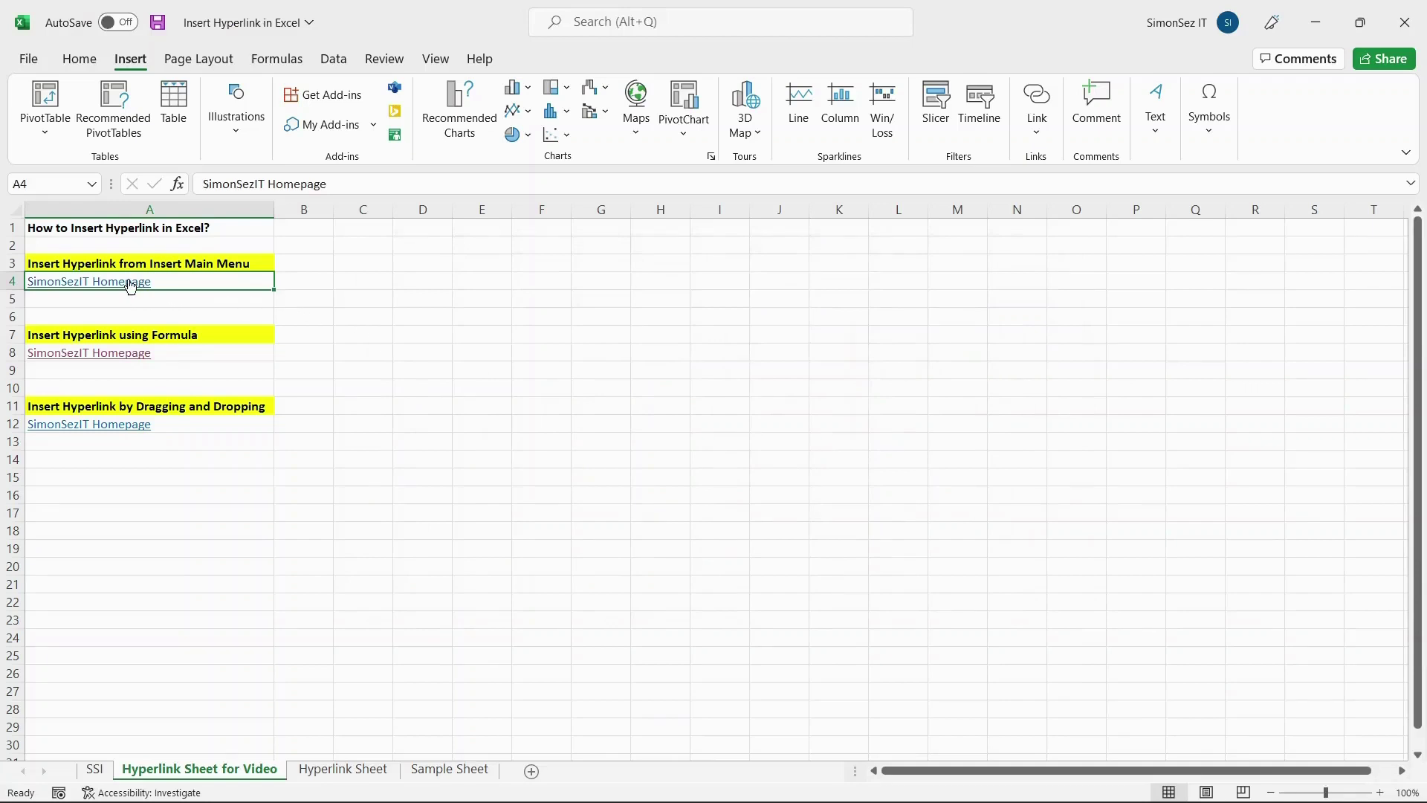
mouse_move(131, 288)
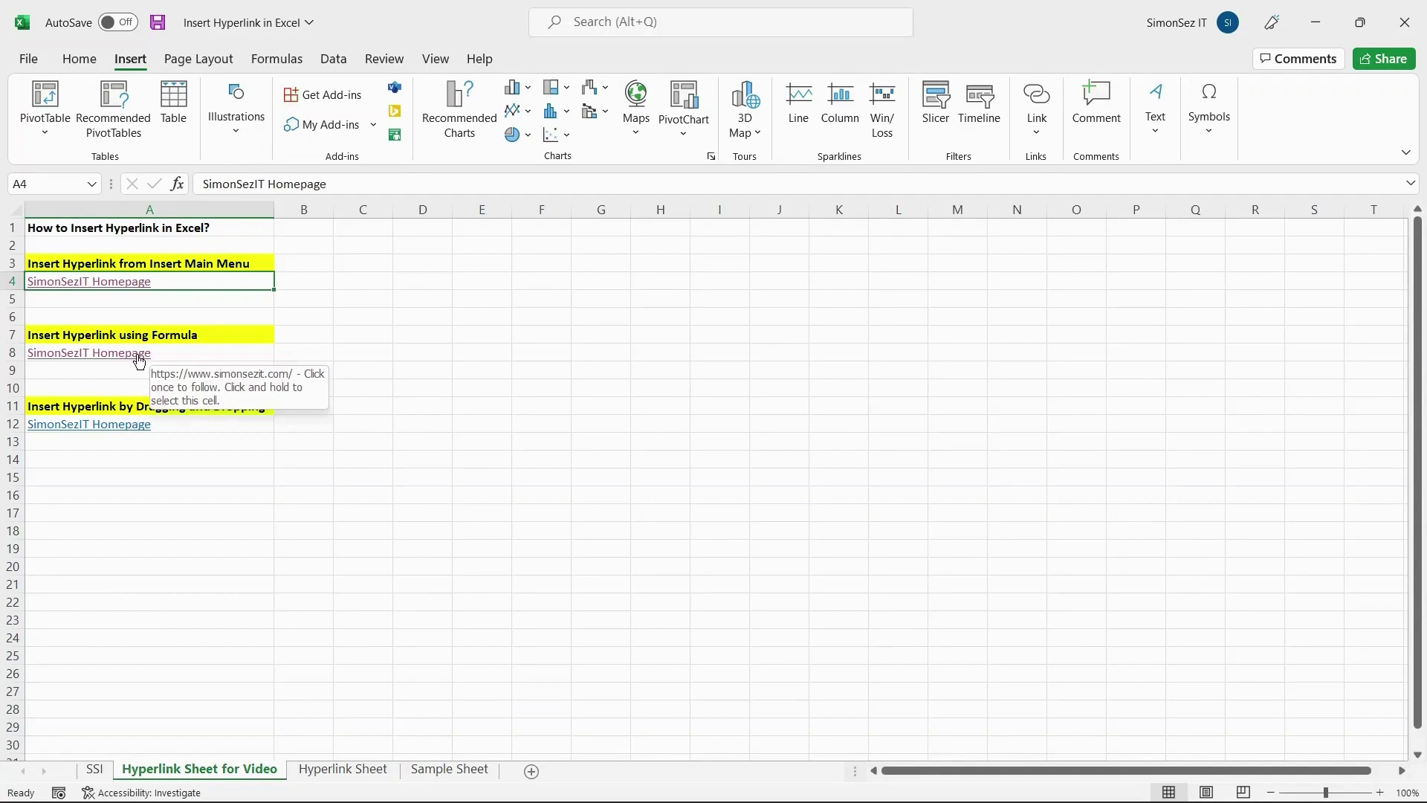
Replace the web address argument in A8's HYPERLINK formula with a reference to A12
click(199, 351)
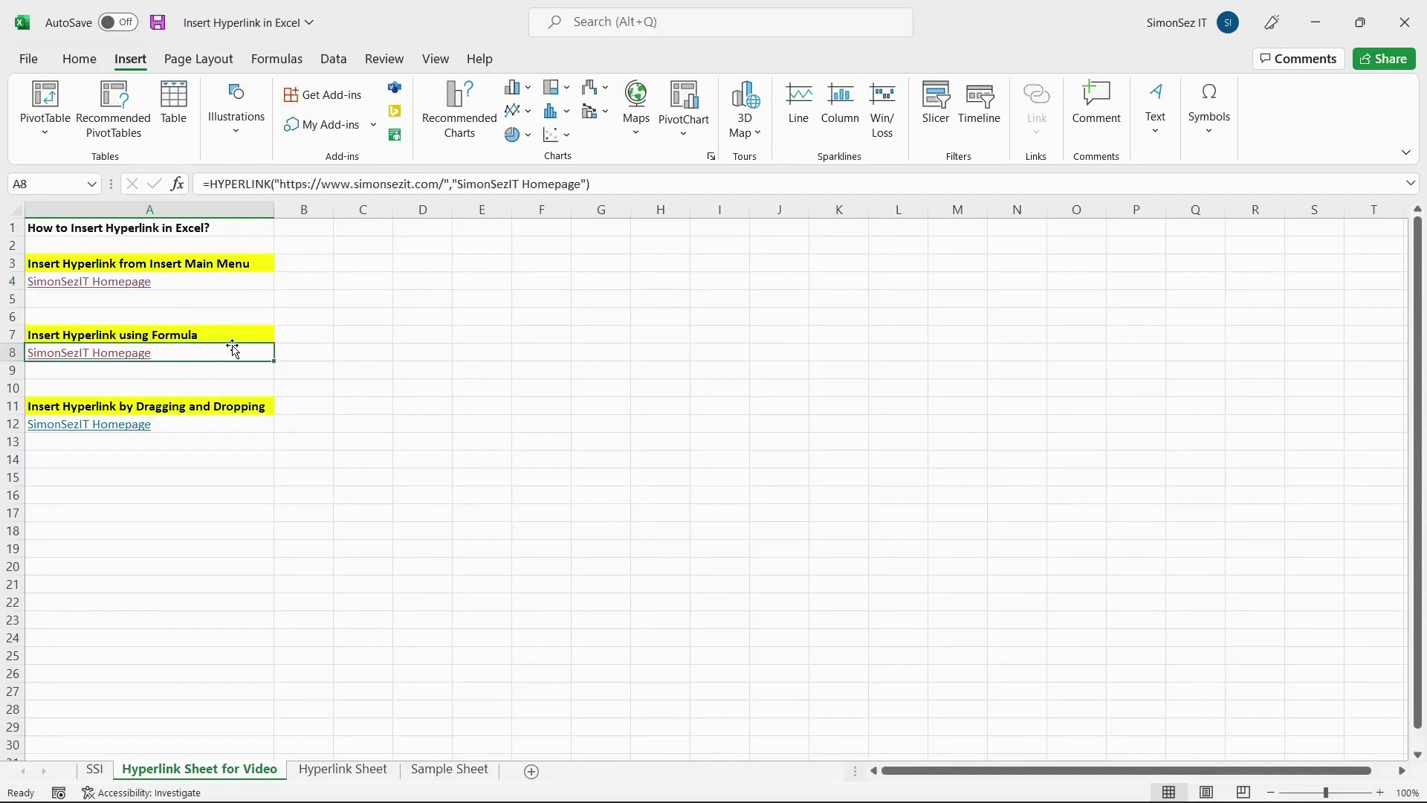
drag(205, 186, 646, 177)
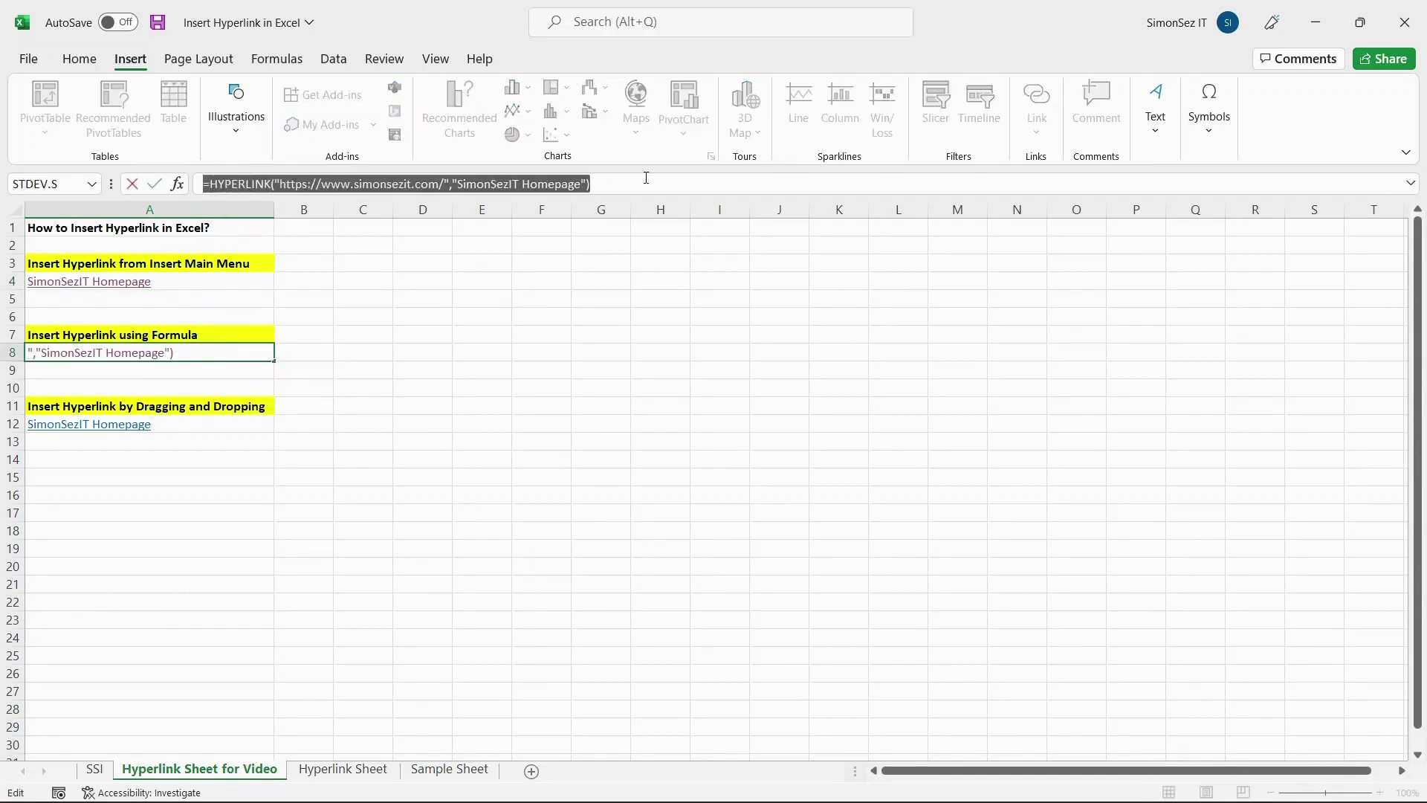
click(291, 183)
double_click(291, 183)
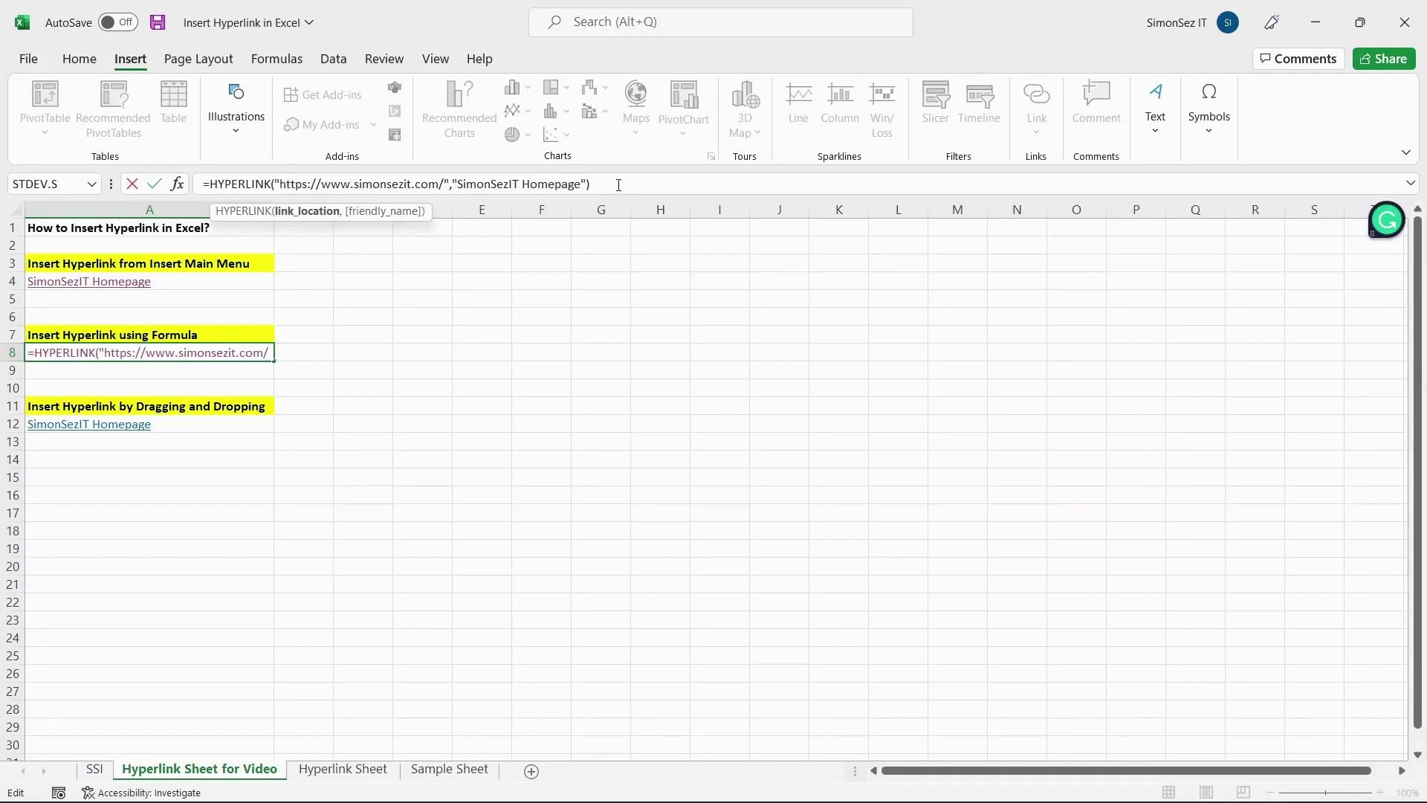
click(617, 183)
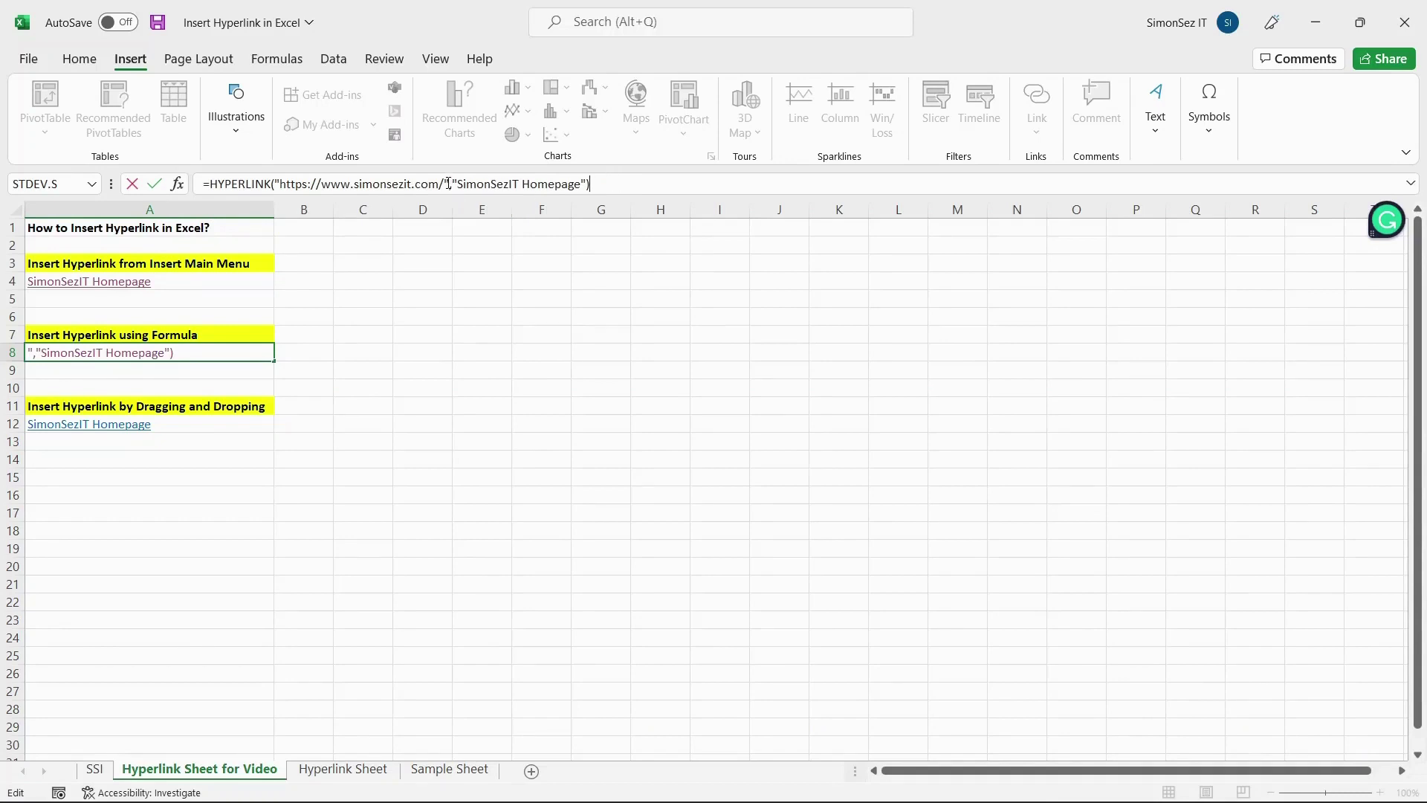
drag(449, 184, 275, 182)
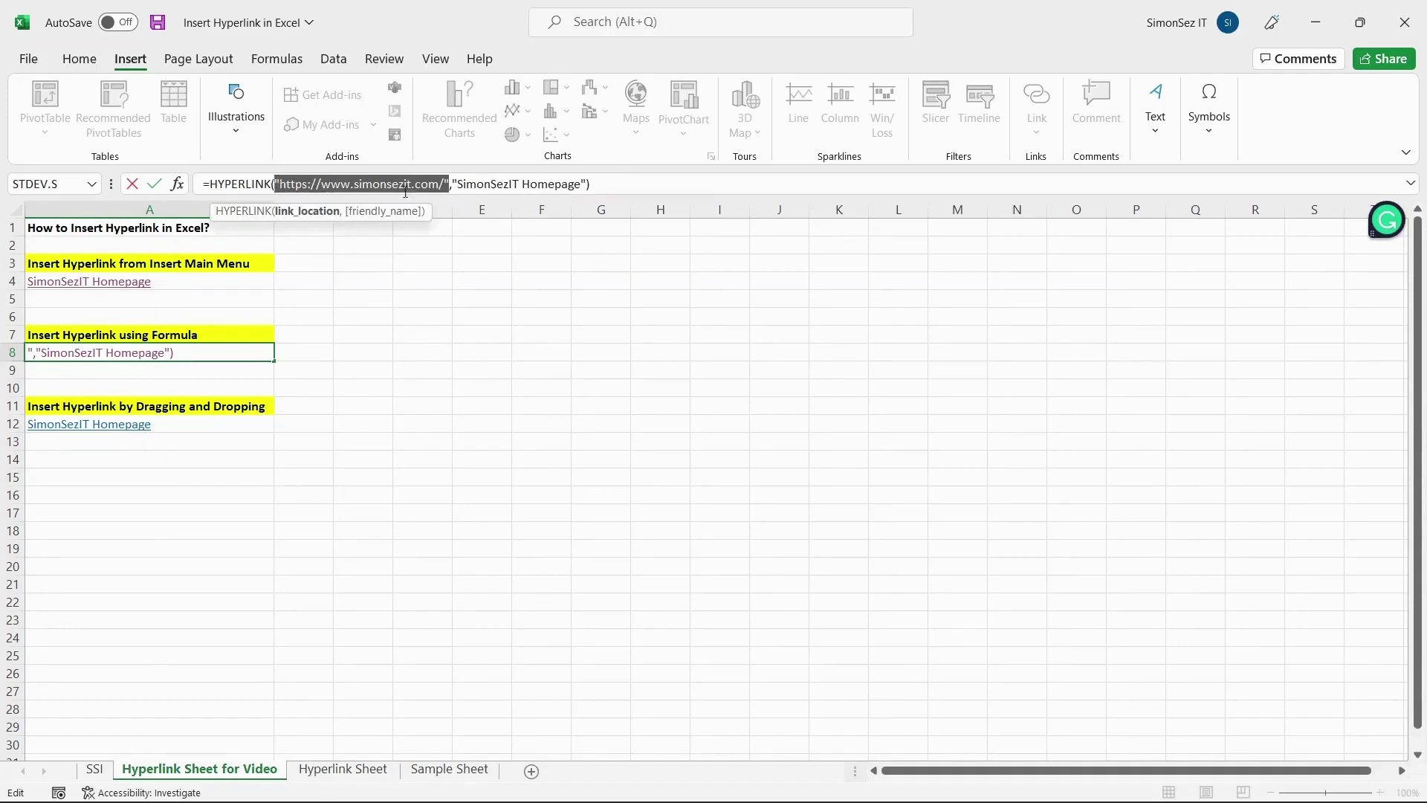
click(262, 426)
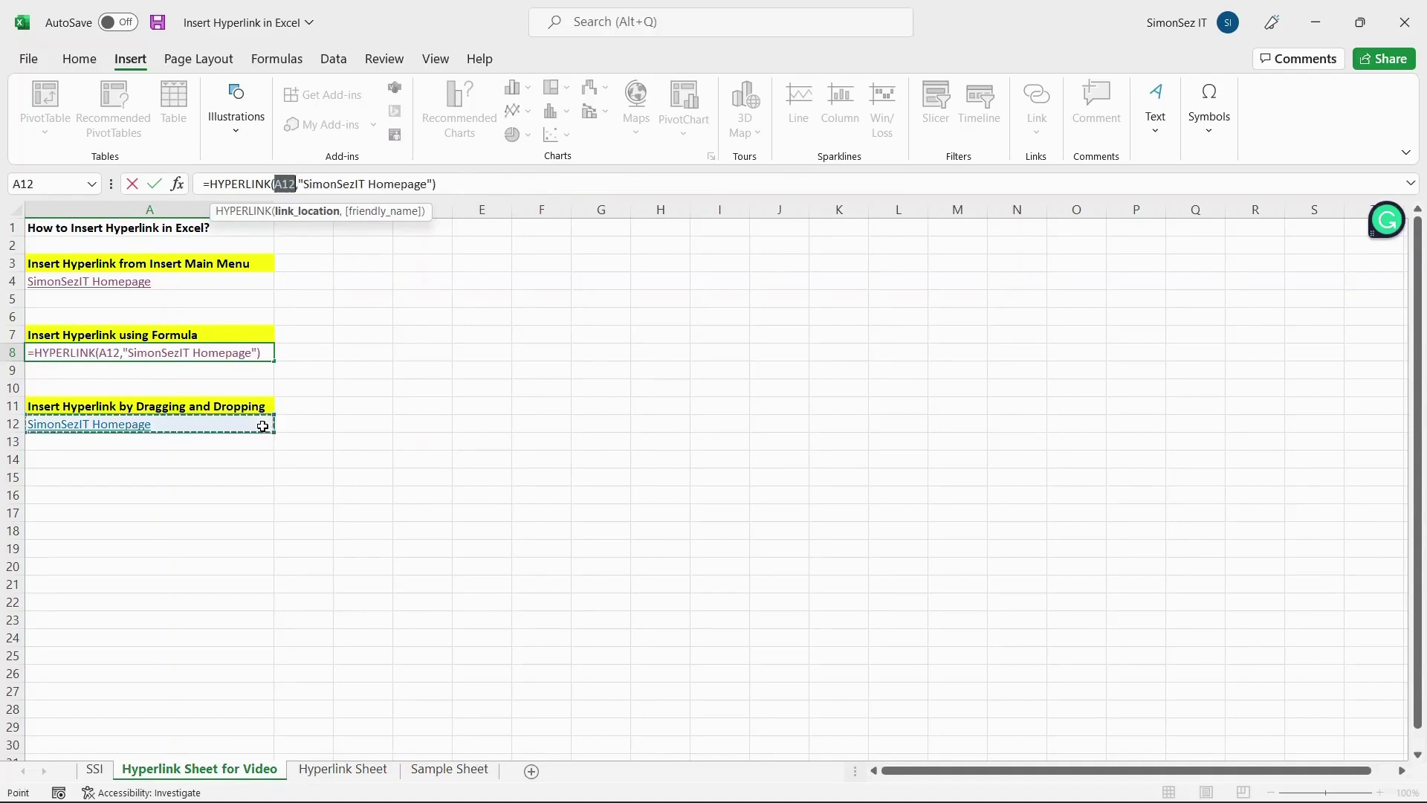
Confirm A8's formula, then right-drag A12 onto itself and choose Create Hyperlink Here
key(Return)
click(302, 423)
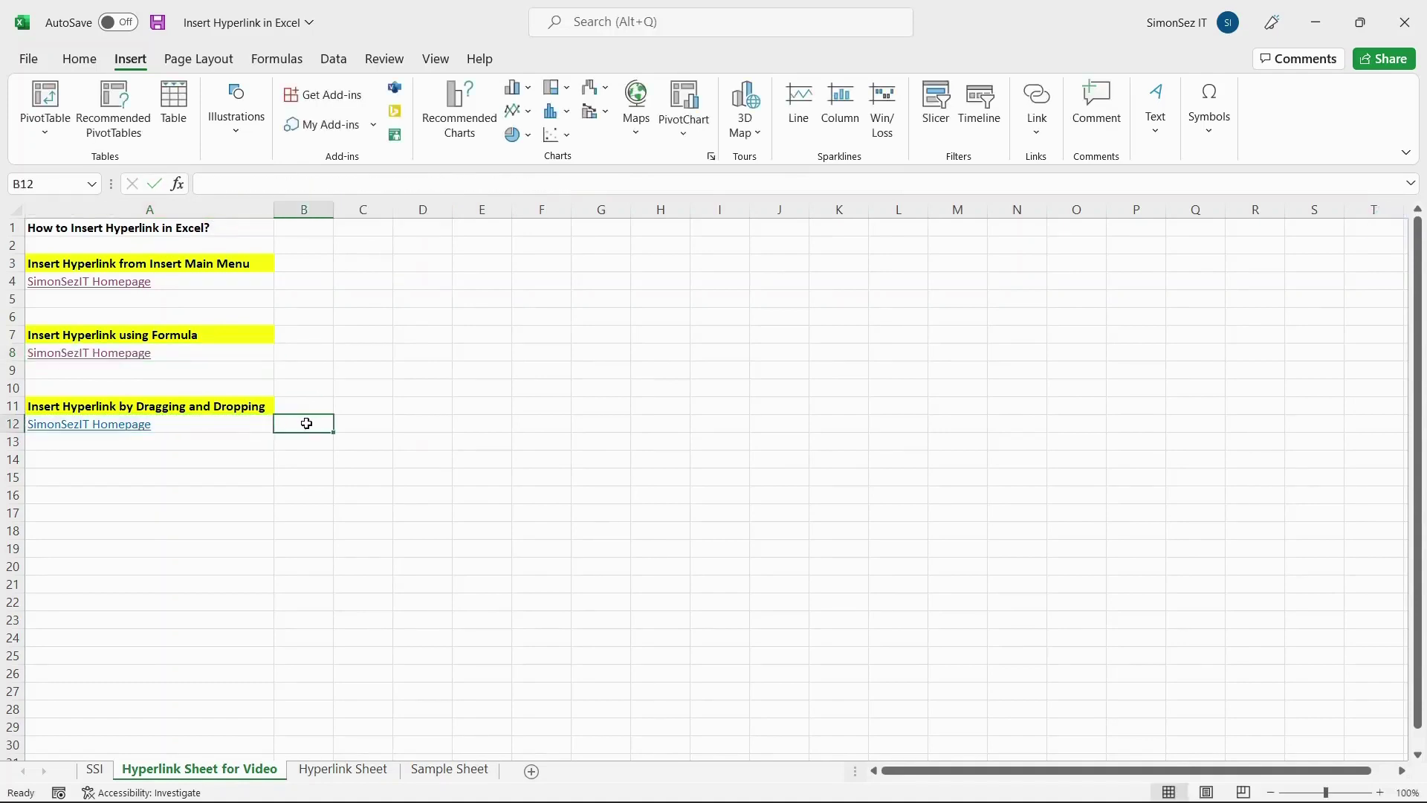
click(266, 428)
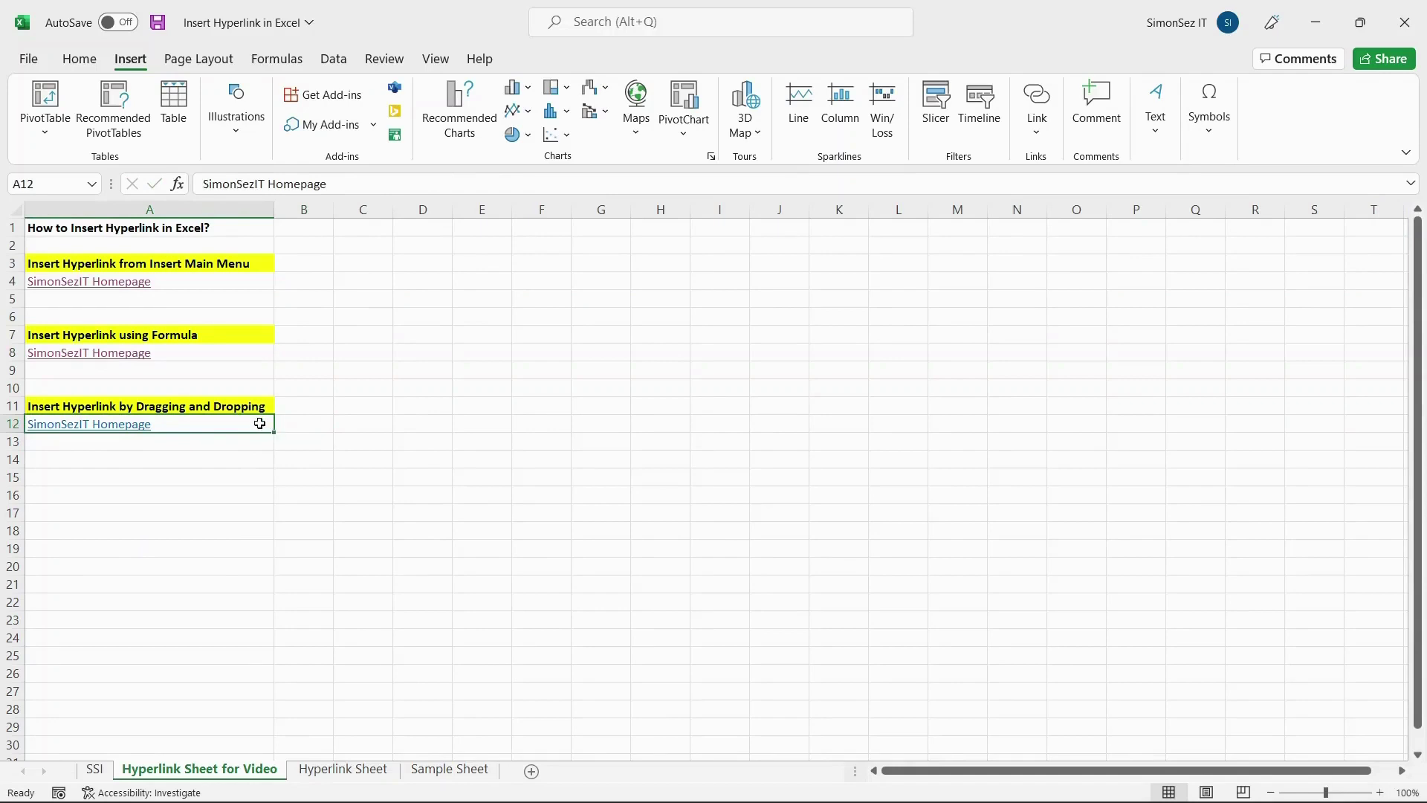
drag(274, 424, 275, 425)
mouse_move(275, 426)
mouse_down()
mouse_move(315, 429)
mouse_move(262, 429)
mouse_up()
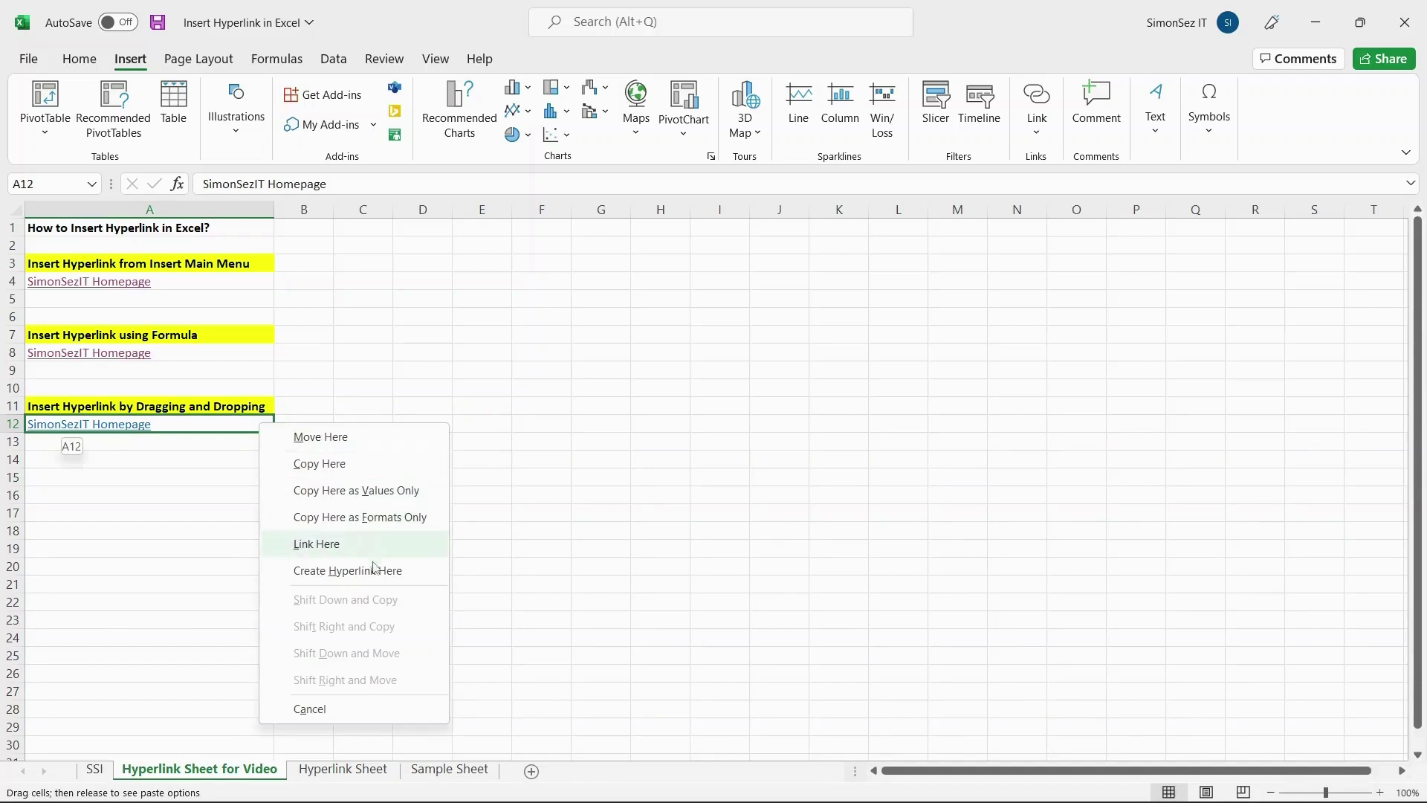
click(421, 573)
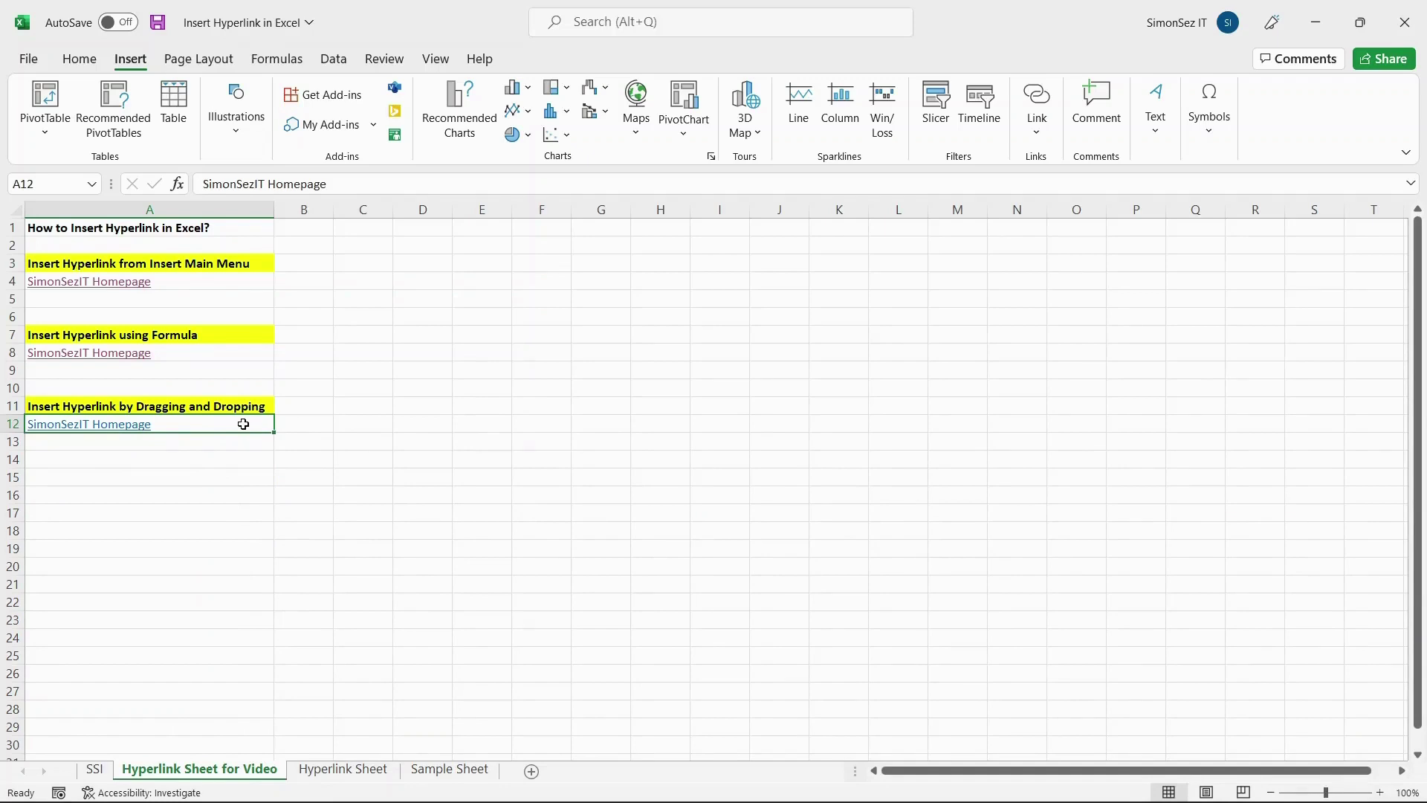
Review A12's hyperlink in Edit Hyperlink, close it unchanged, then remove the hyperlink from A12
right_click(145, 432)
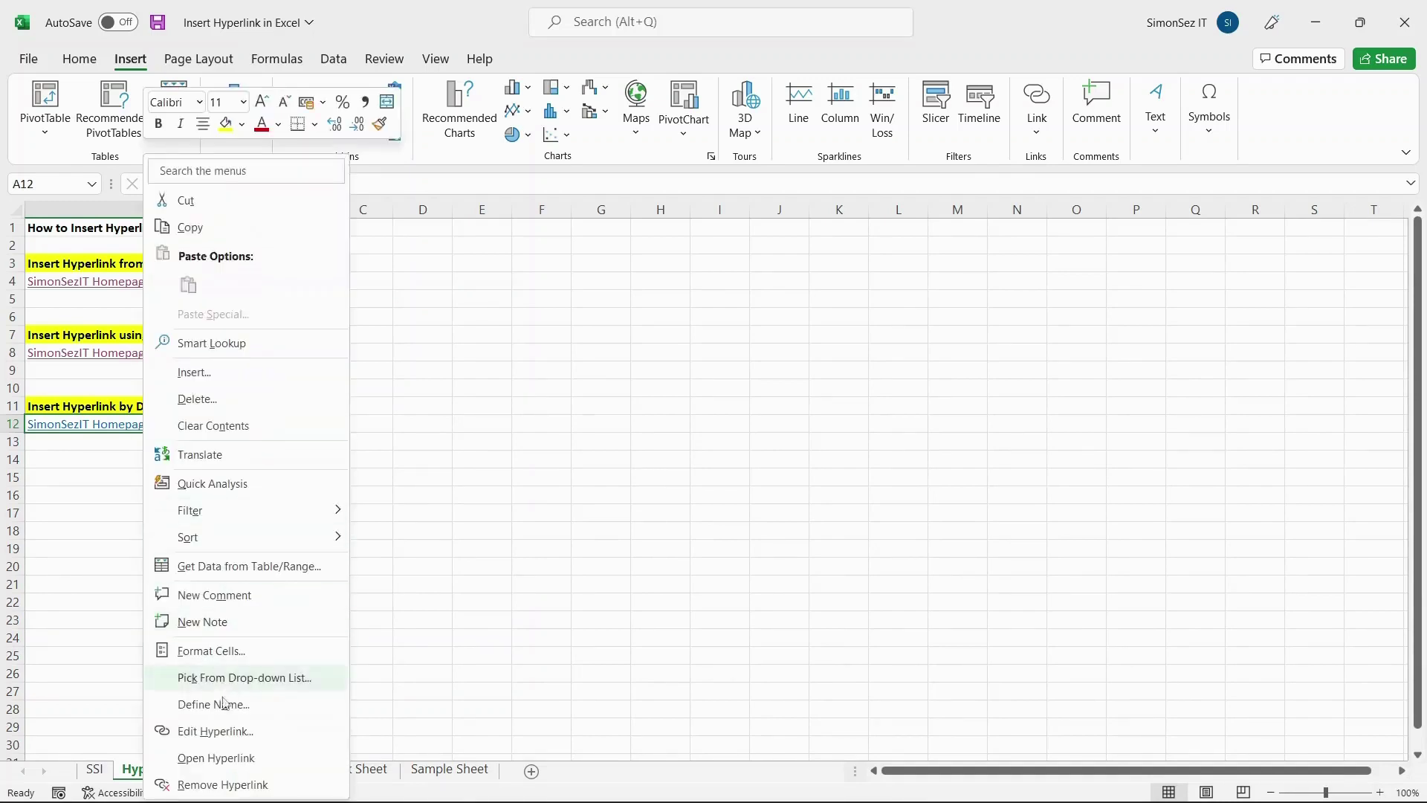
click(283, 737)
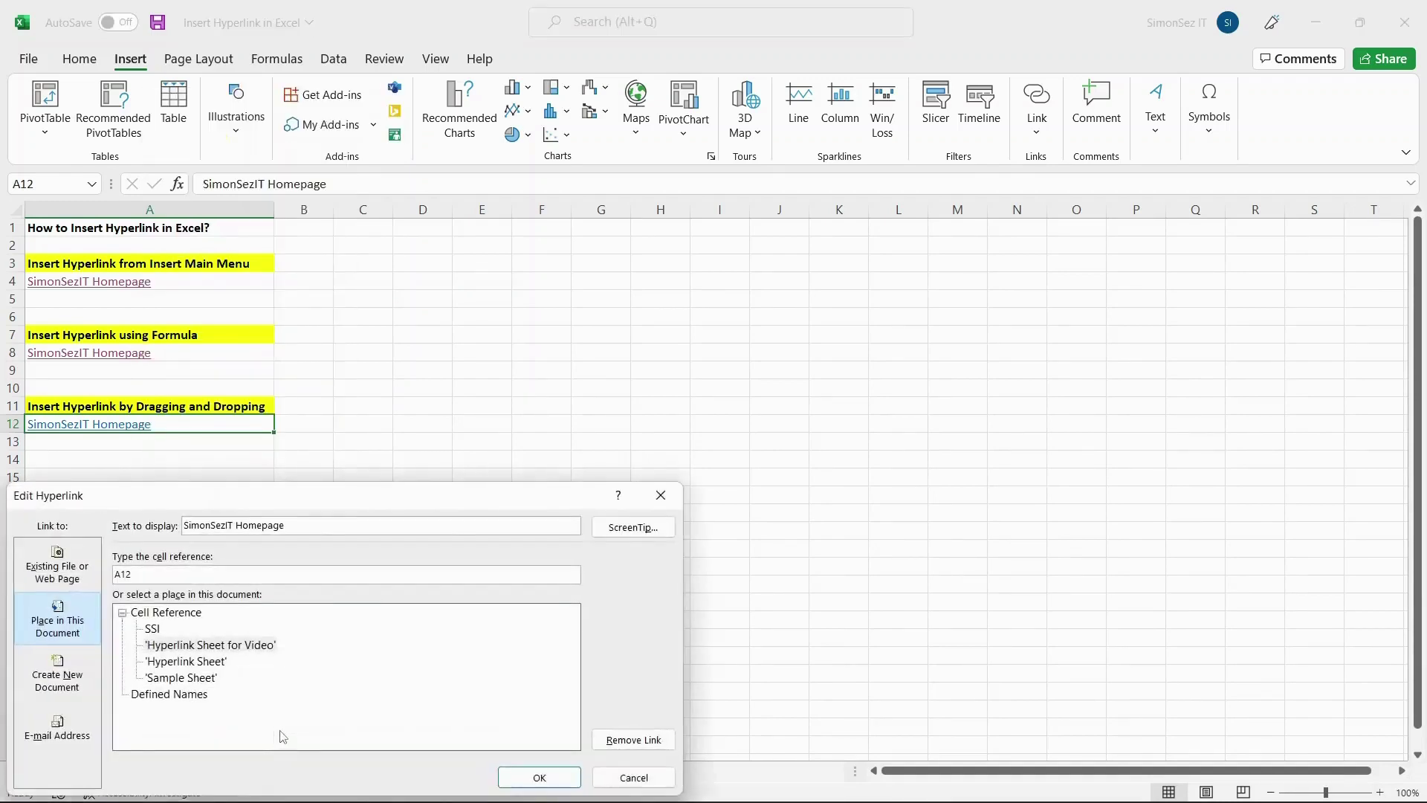
drag(443, 504, 686, 376)
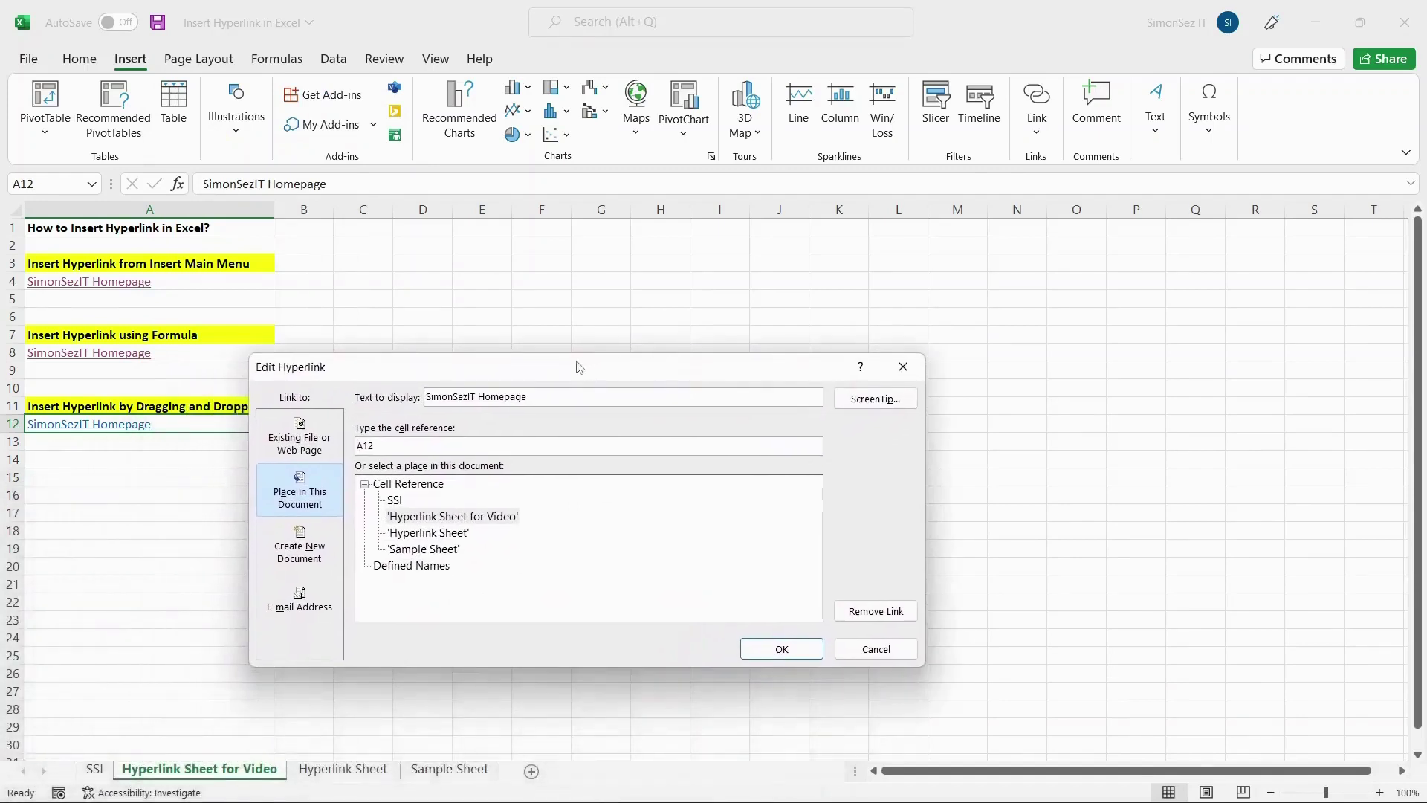
click(313, 437)
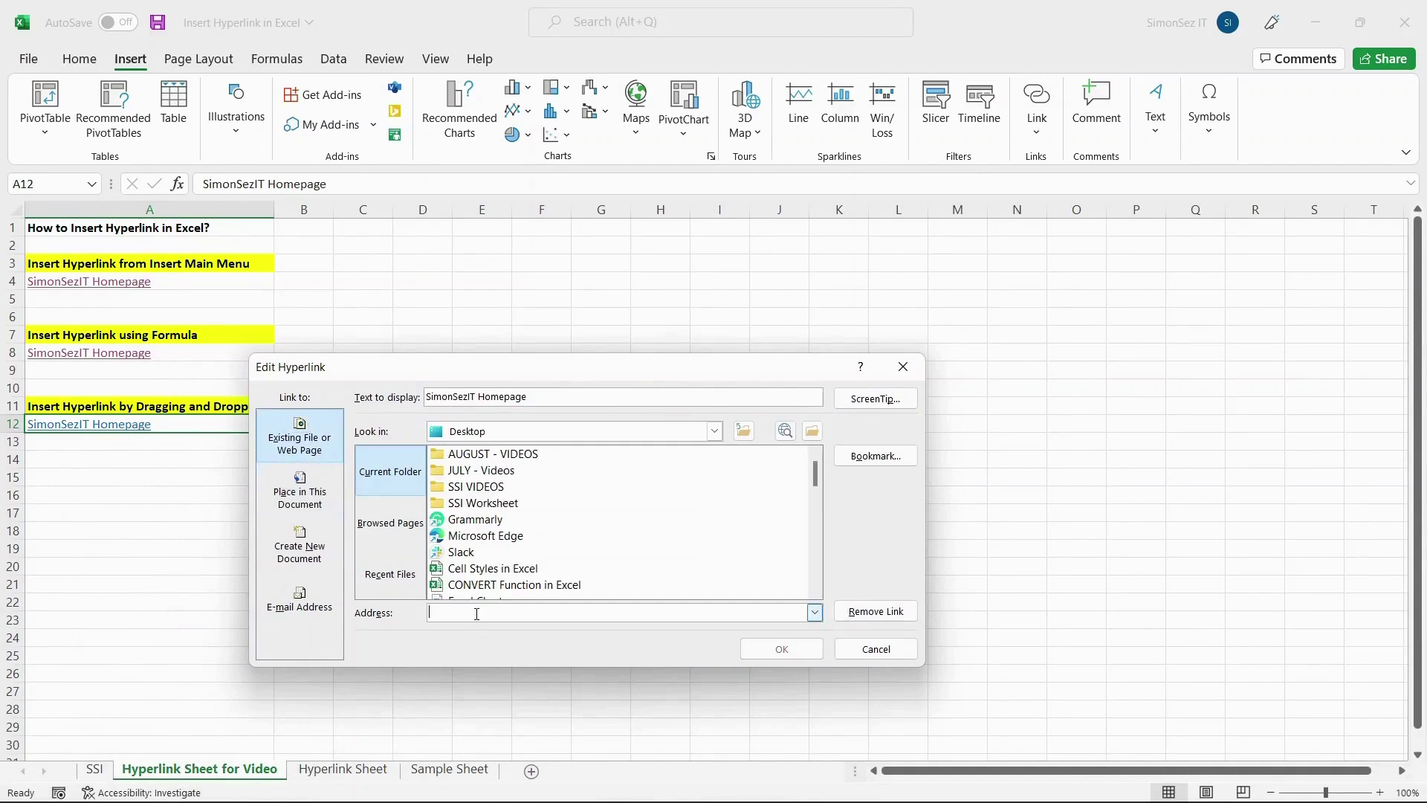
click(904, 367)
right_click(105, 431)
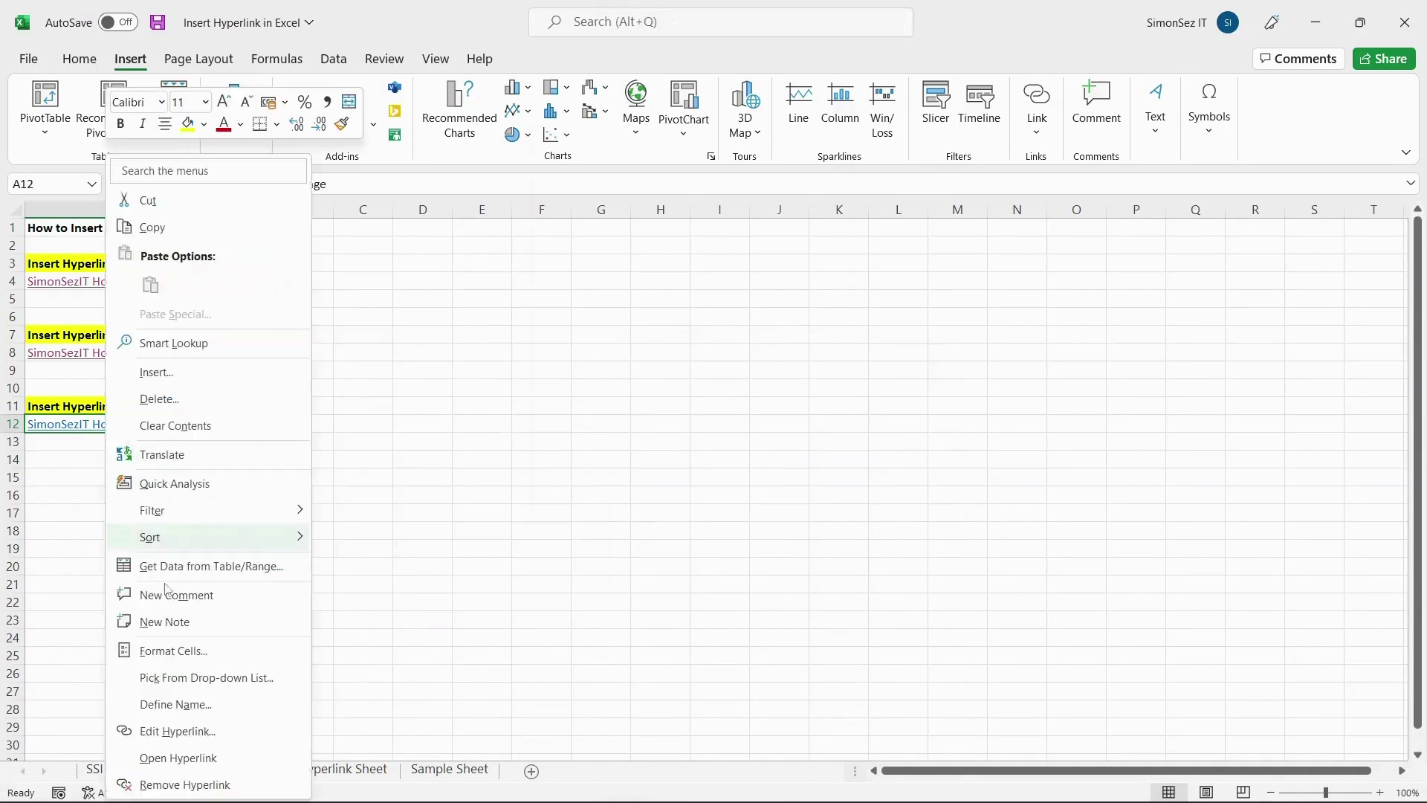
click(179, 785)
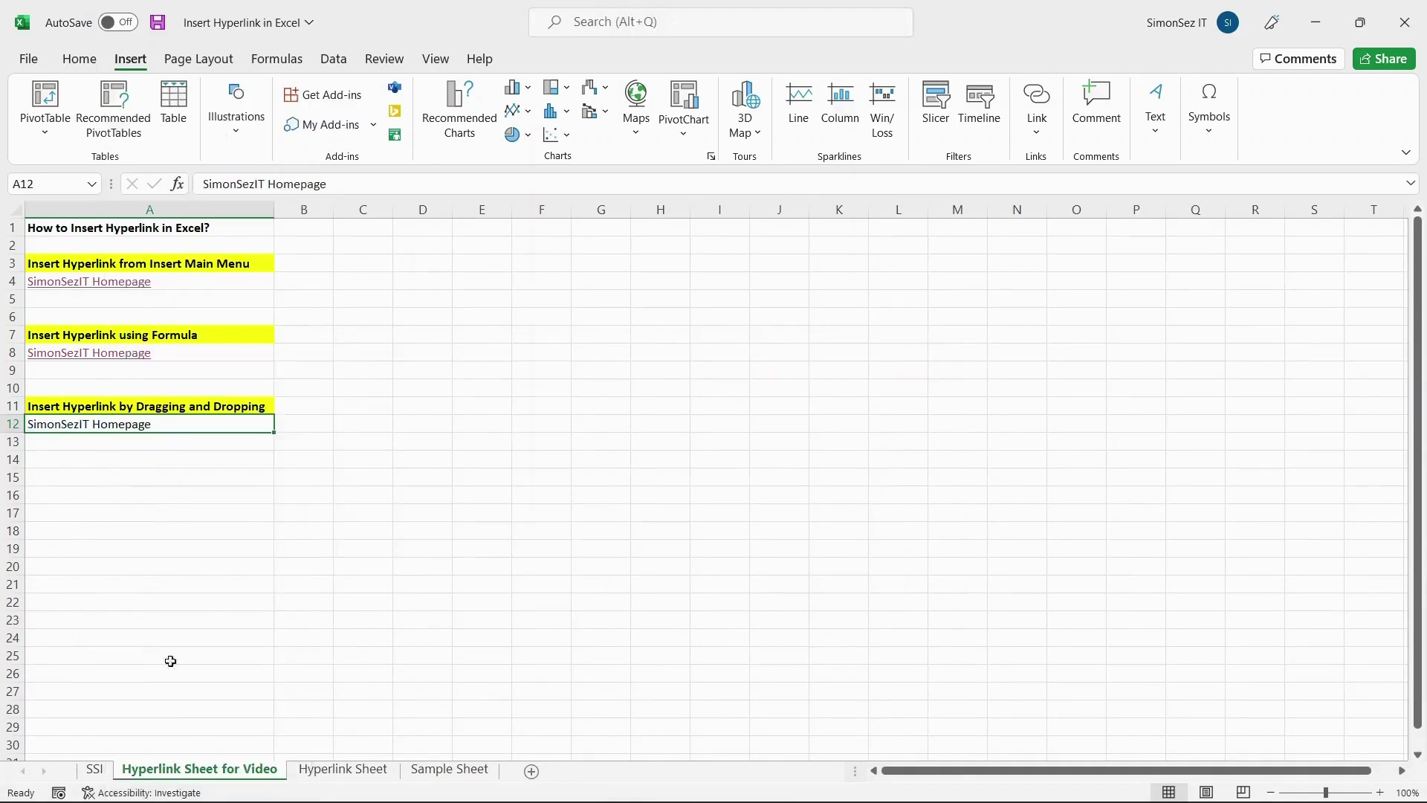